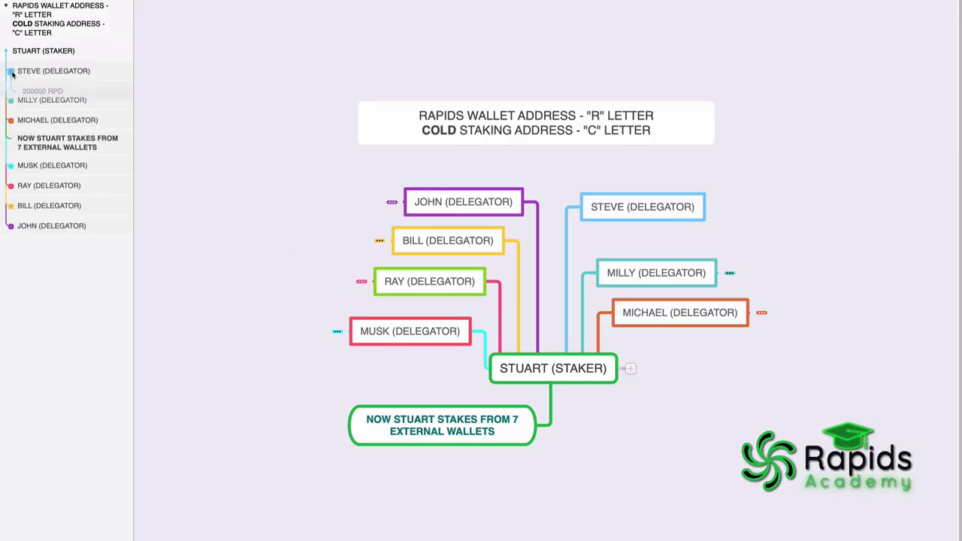
Expand the Steve, Milly, Michael and Musk nodes to reveal their 200000, 35000, 50000 and 7000000 RPD amounts.
click(10, 111)
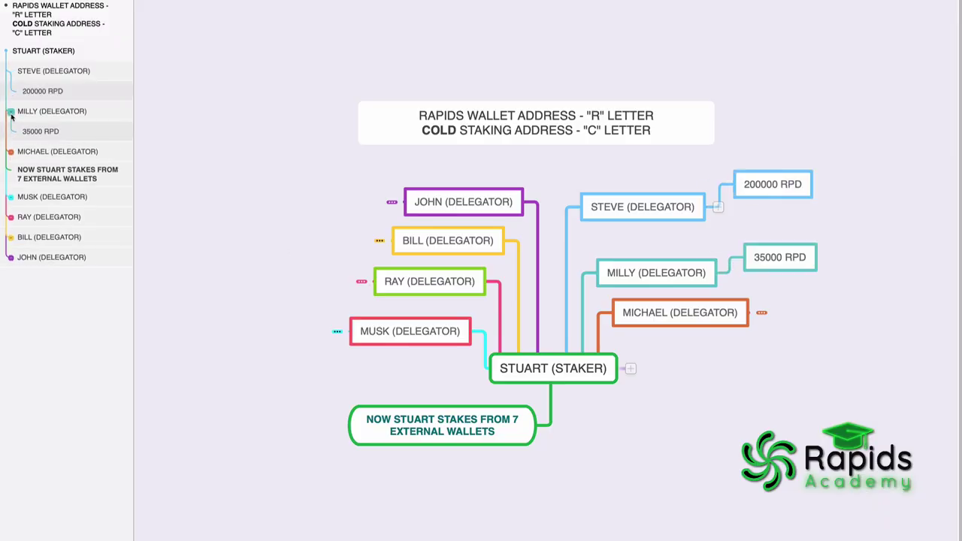
click(11, 152)
click(10, 217)
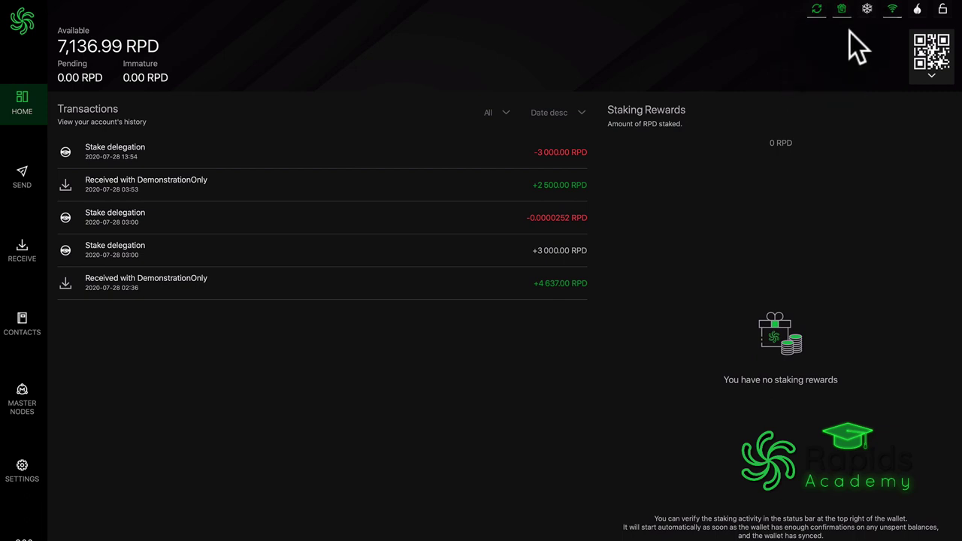
Enable cold staking from the status icon and go to the Cold Staking Delegation tab.
mouse_move(865, 10)
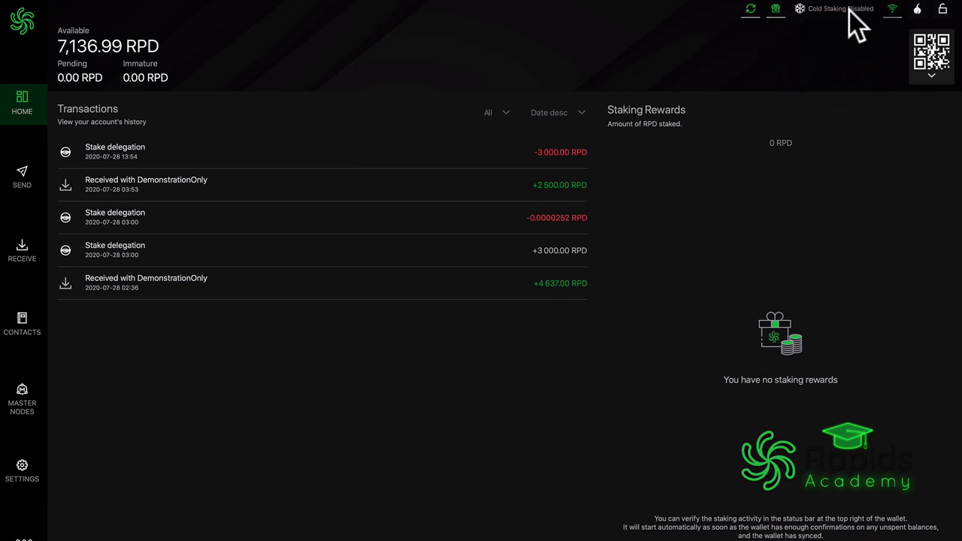
click(838, 7)
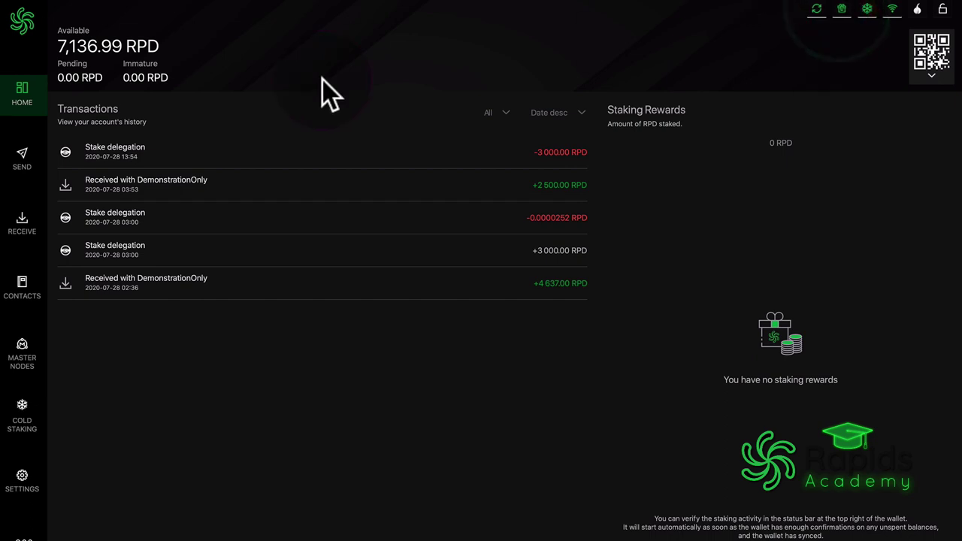
click(22, 414)
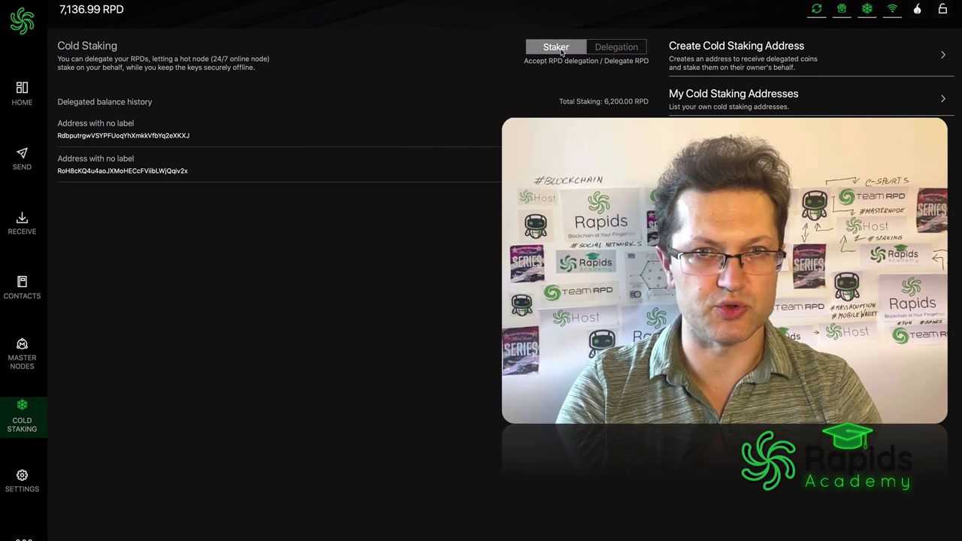
click(630, 48)
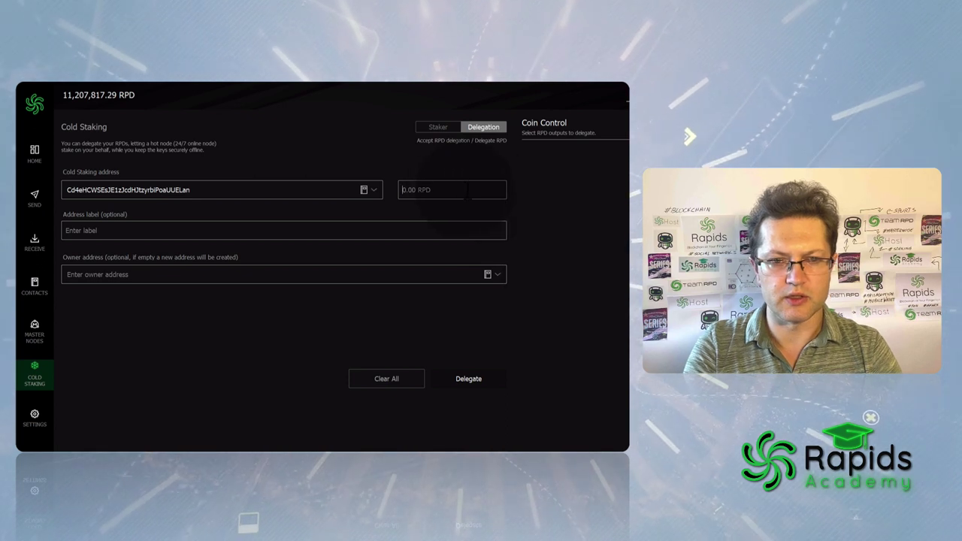
In Coin Control, sort outputs by confirmations and select the 1918.7787774 RPD output.
click(610, 126)
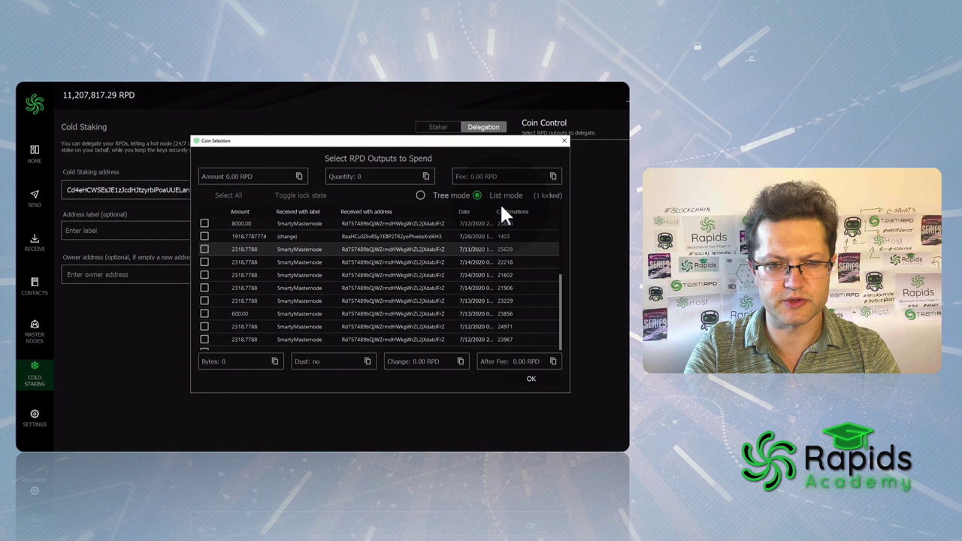
click(504, 212)
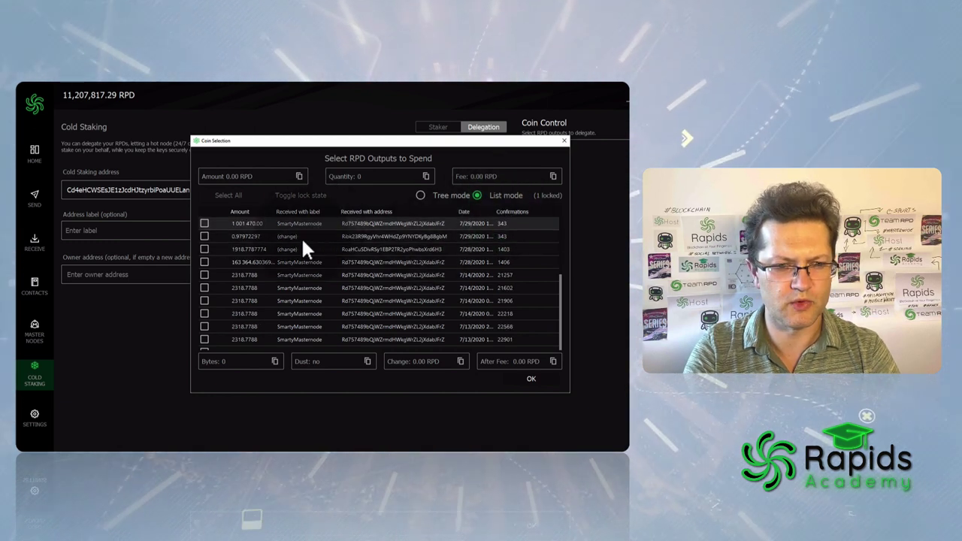
click(204, 249)
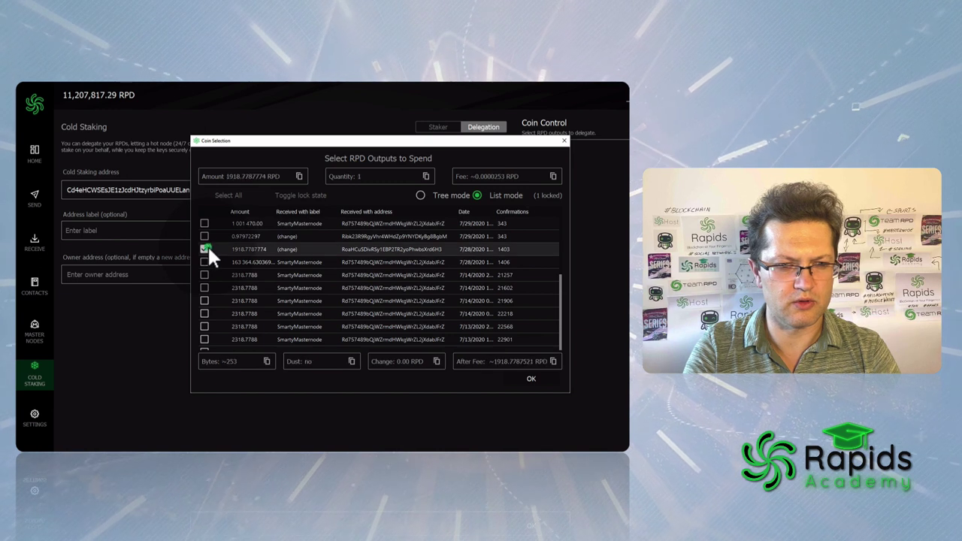
click(526, 379)
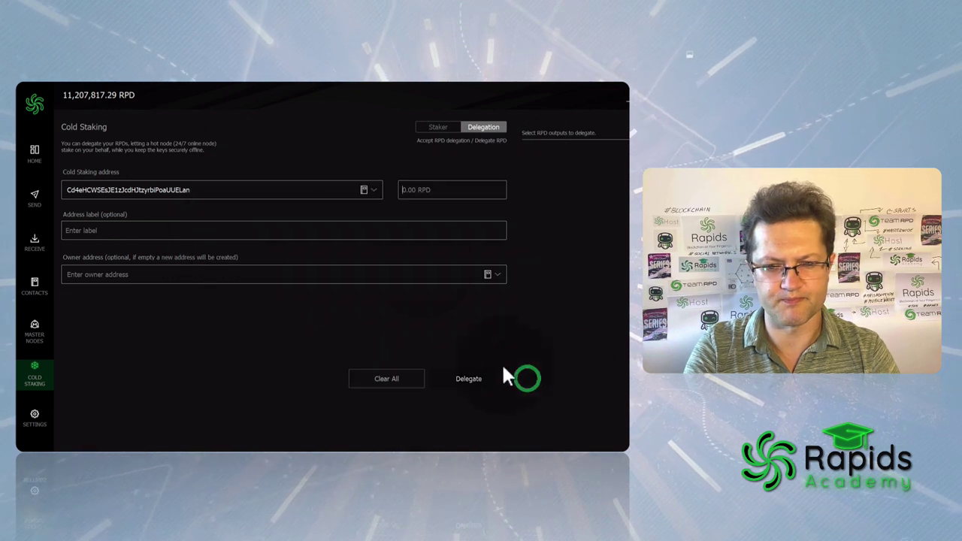
Enter a 1000 RPD amount, review the delegation and send it.
click(424, 190)
text(1000)
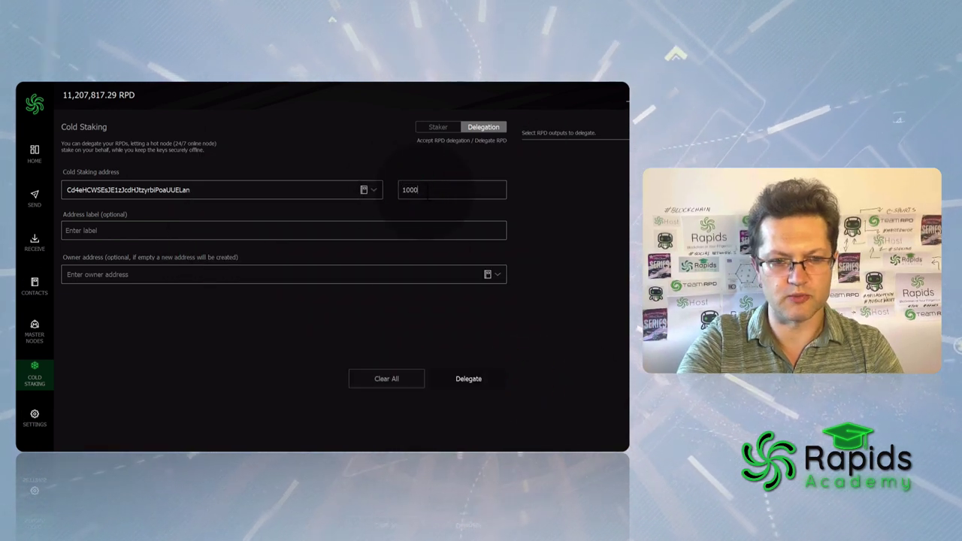
click(471, 376)
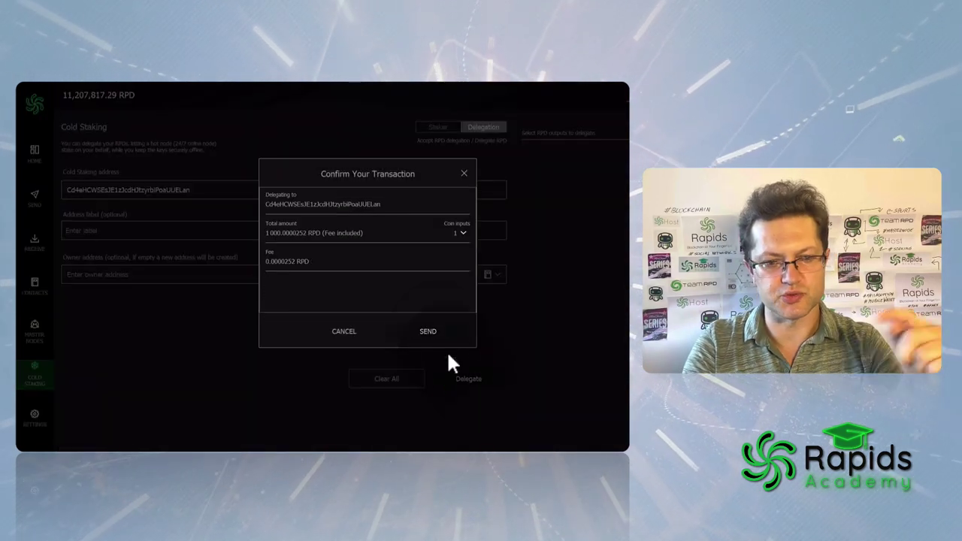
click(432, 331)
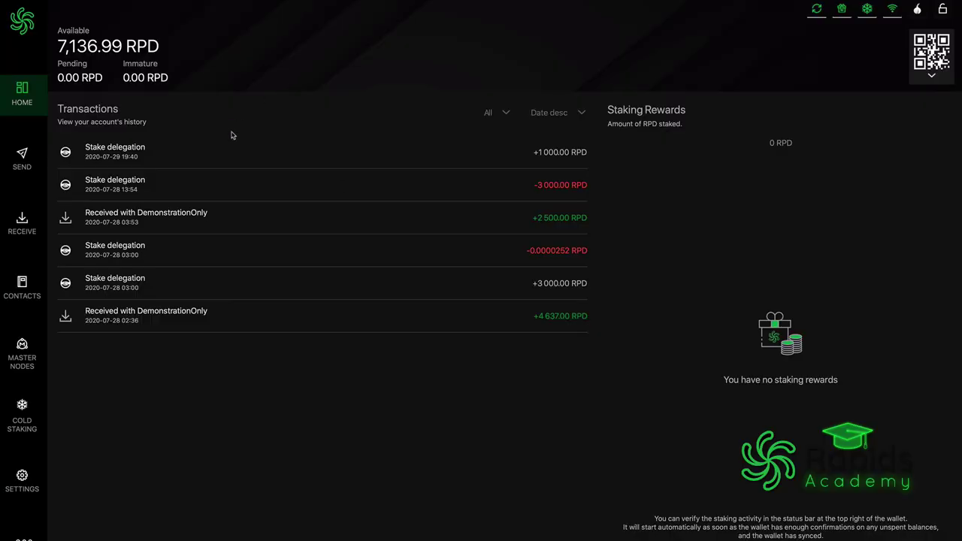
Check the new 1000 RPD delegation's details, then set the 1,000 RPD staker row to Stake.
click(275, 153)
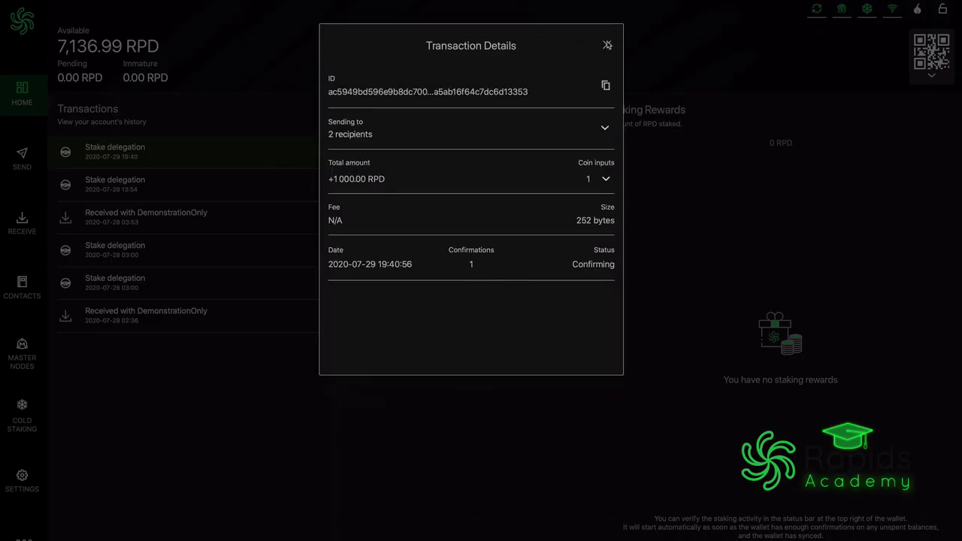
click(607, 45)
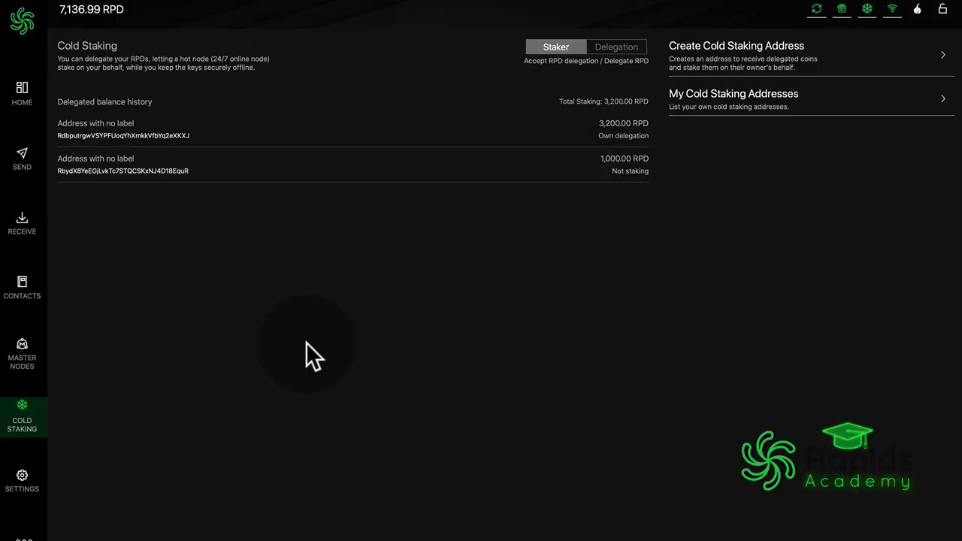
right_click(634, 163)
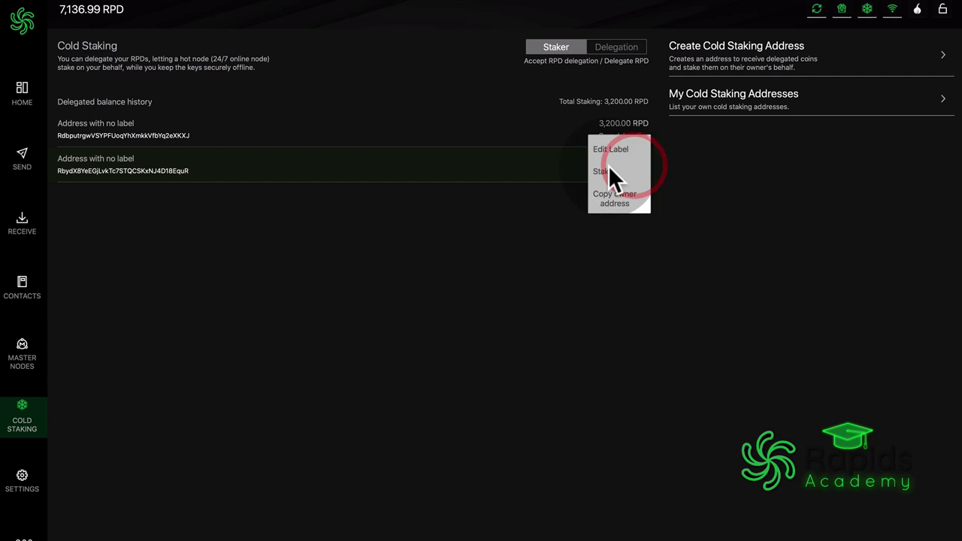
click(604, 171)
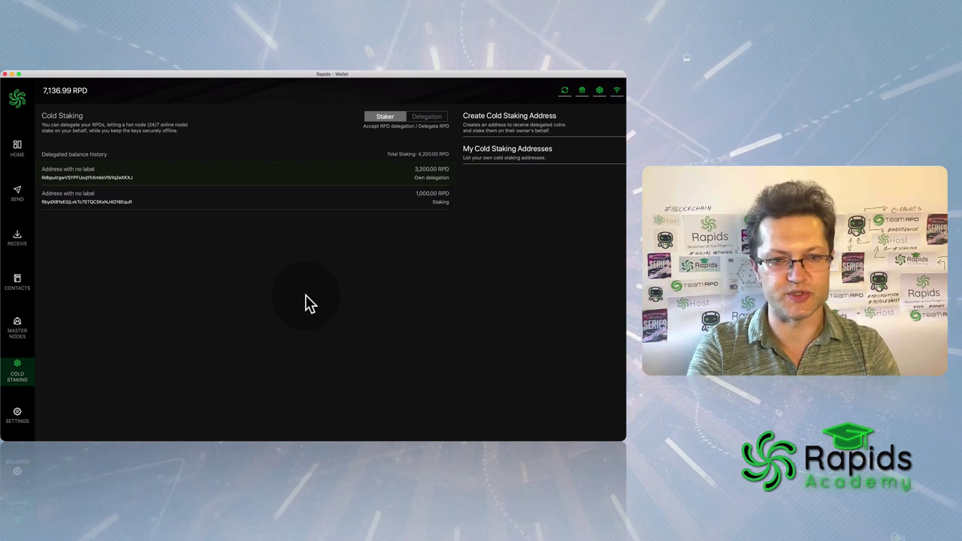
Enter the Smartweekend PC cold staking address and select the 1438.9999748 RPD change output.
click(427, 117)
click(196, 178)
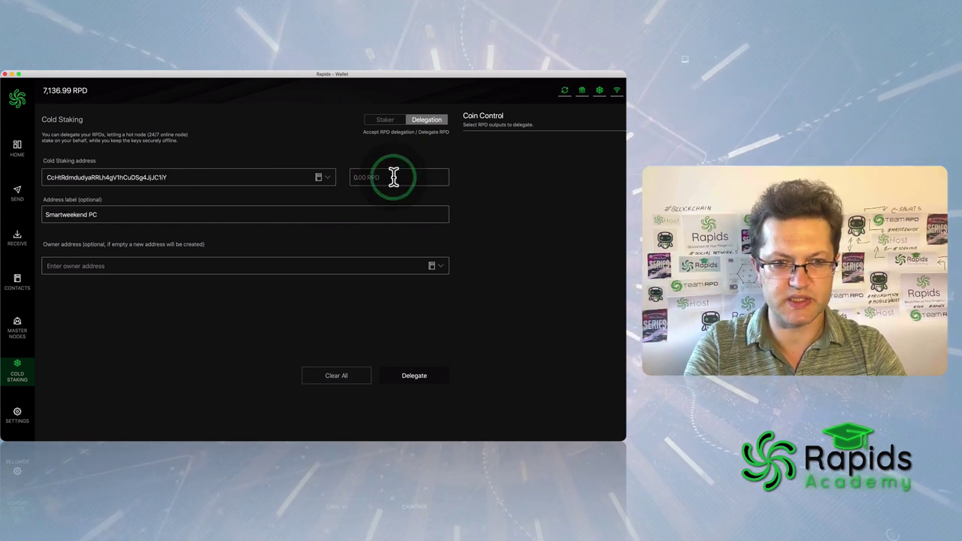
click(548, 120)
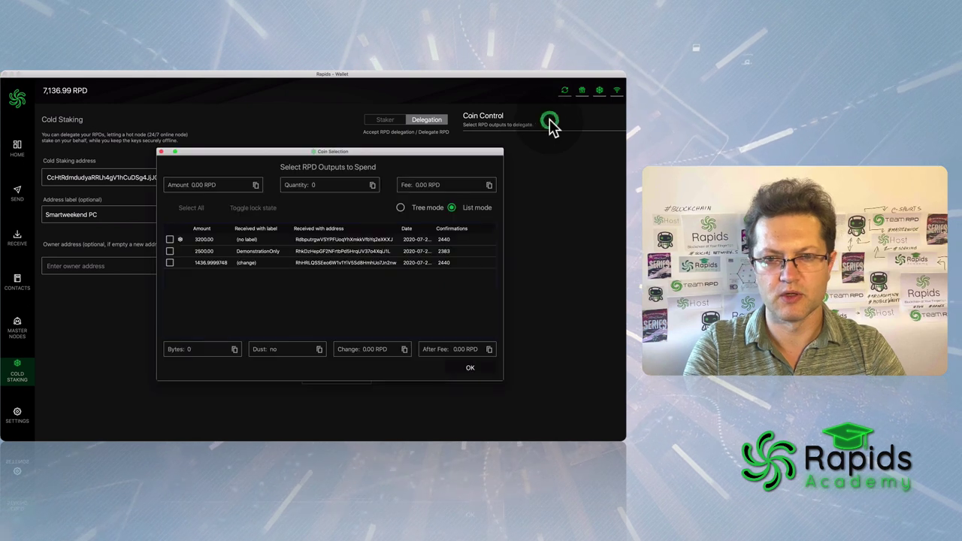
click(170, 262)
click(471, 369)
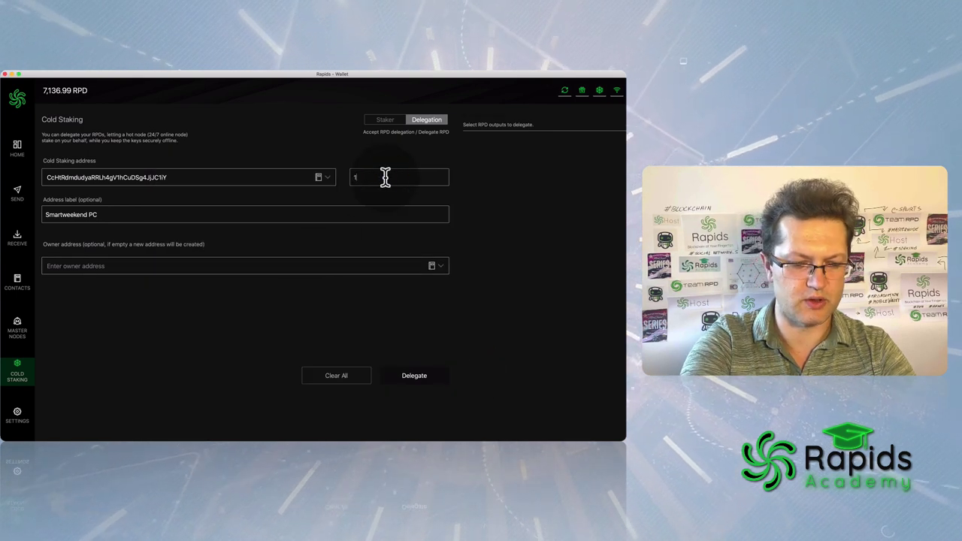
Set the amount to 1300 RPD, review the delegation and send it.
text(300)
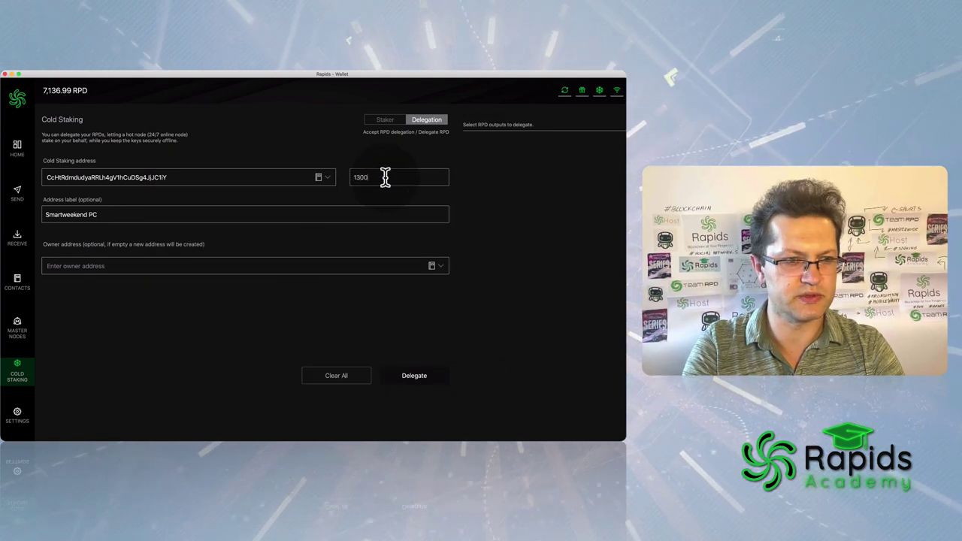
click(418, 376)
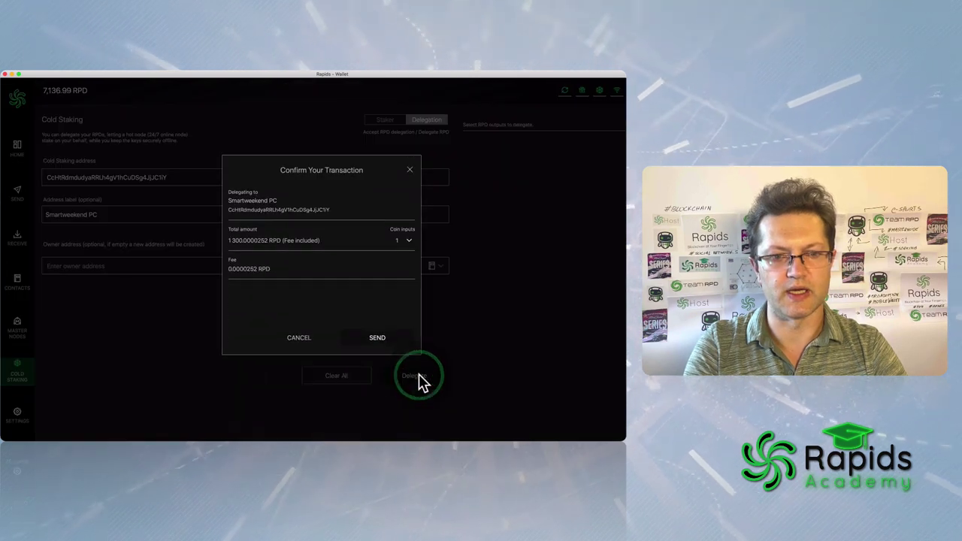
click(381, 336)
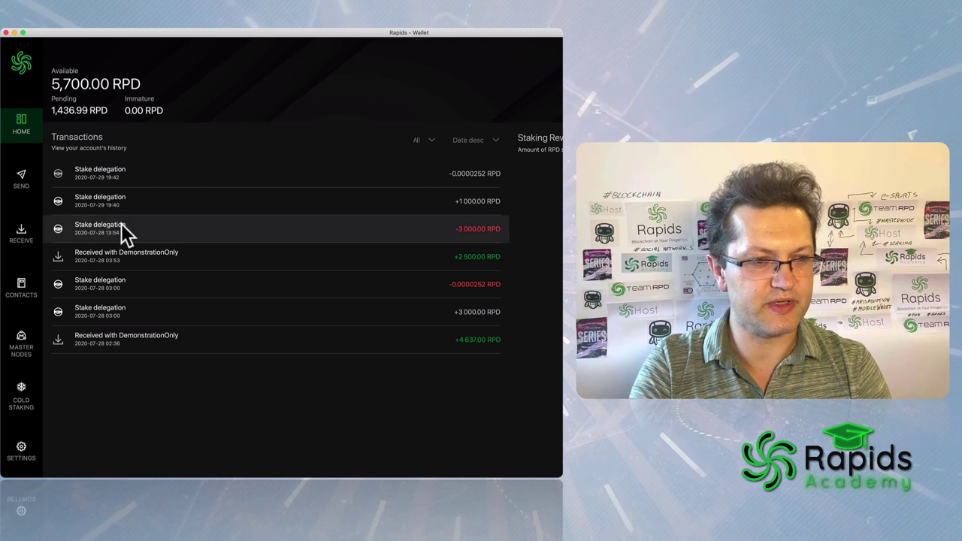
On the Send page, select the 3200 RPD delegated output and begin entering a recipient address.
click(21, 177)
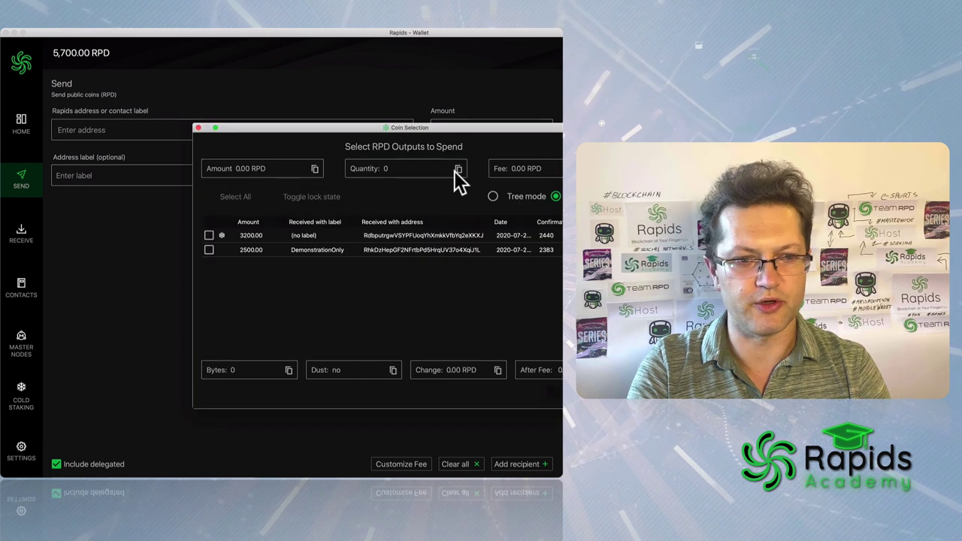
click(208, 235)
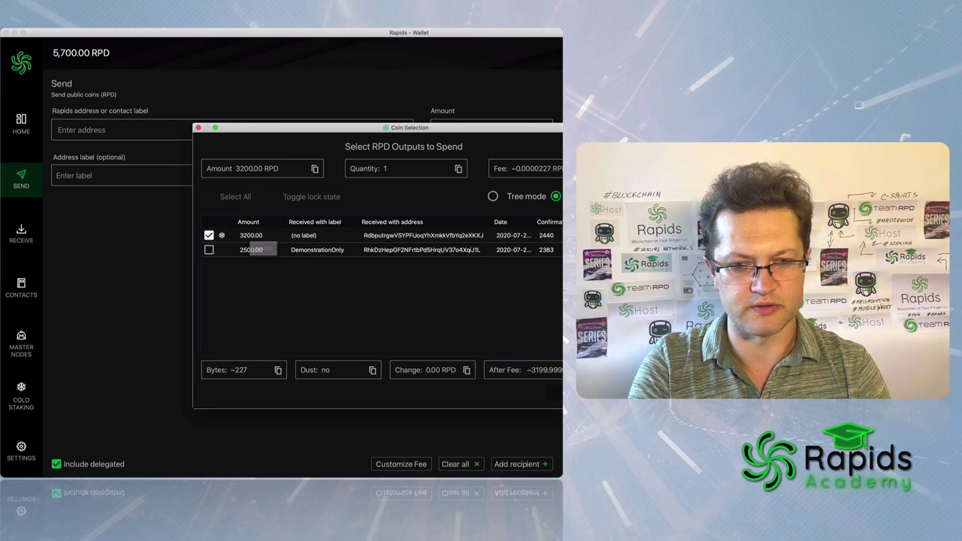
key(Escape)
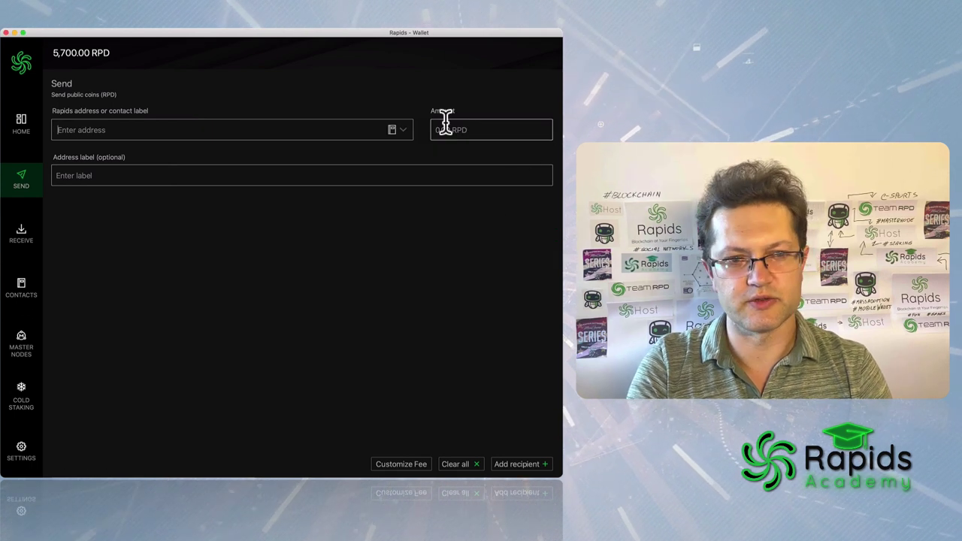
click(408, 129)
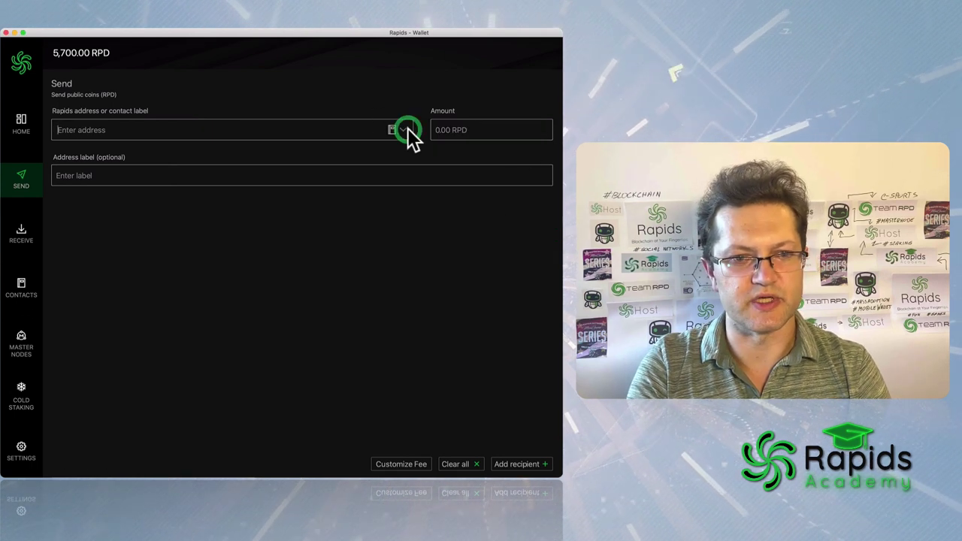
click(236, 127)
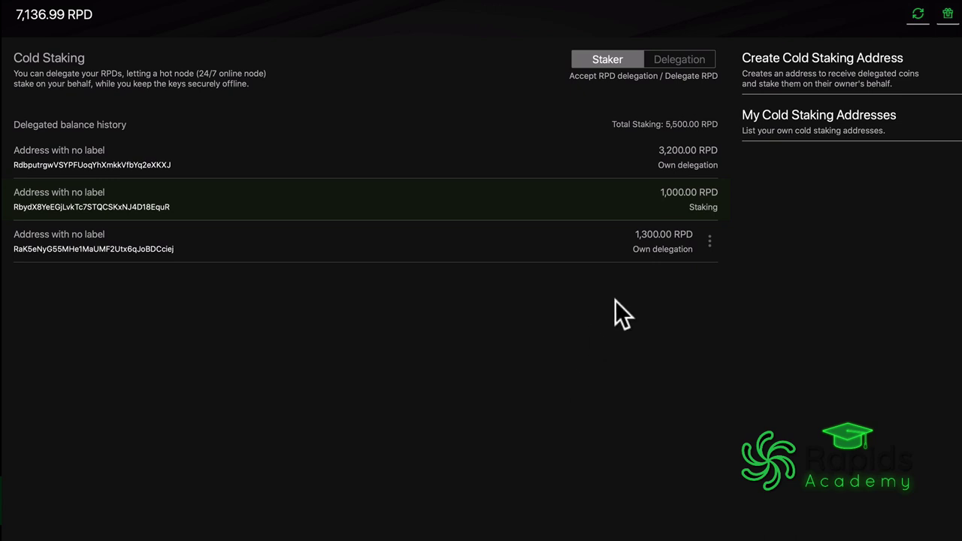
Blacklist the 1,000 RPD delegation from its context menu.
click(695, 197)
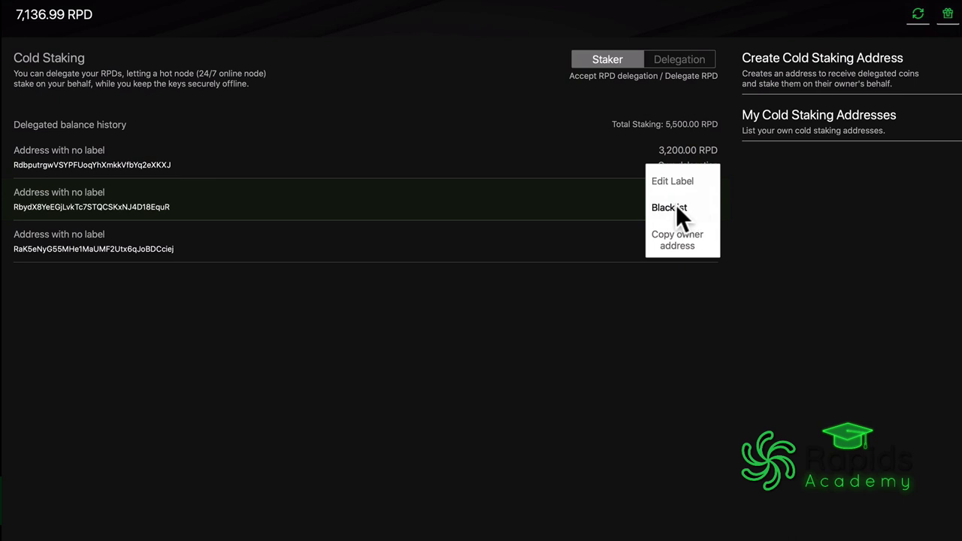
click(676, 207)
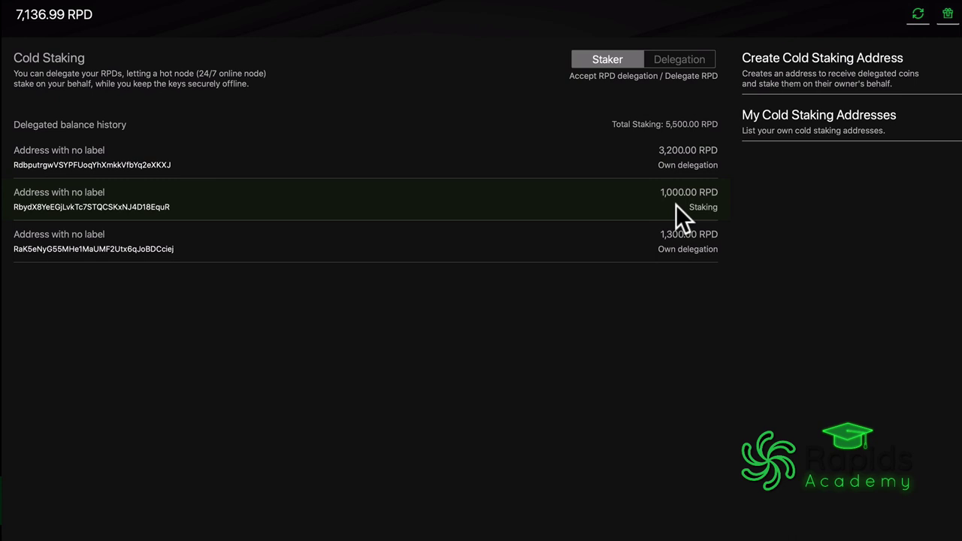